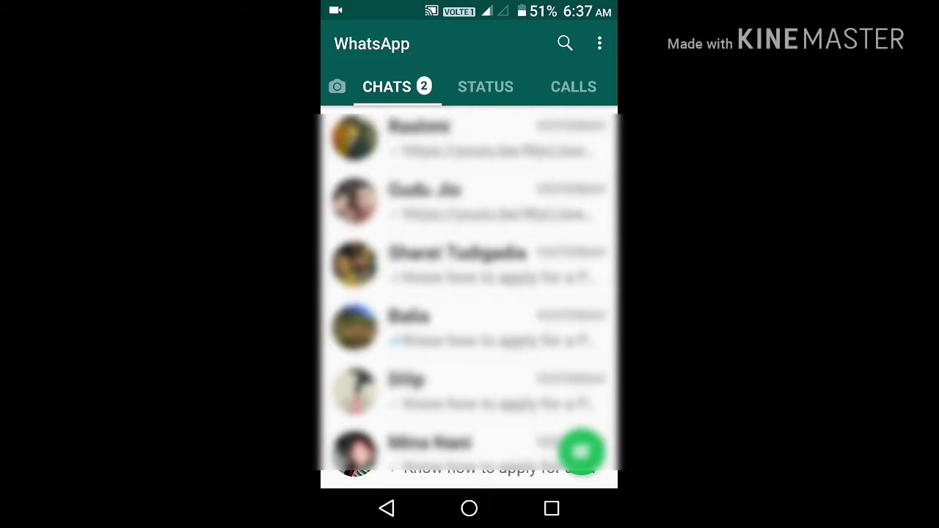
Open WhatsApp Settings from the Chats screen's overflow menu.
{"action": "left_click", "coordinate": [600, 43]}
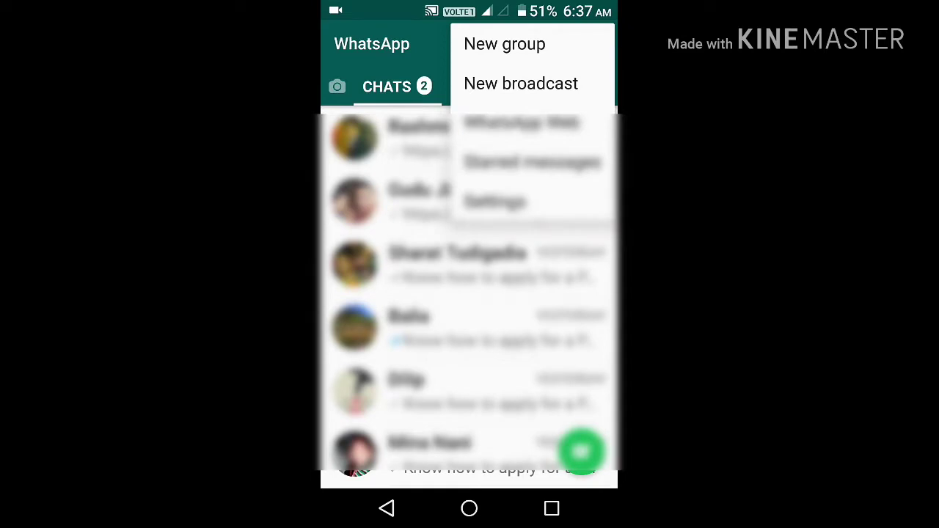
{"action": "left_click", "coordinate": [496, 201]}
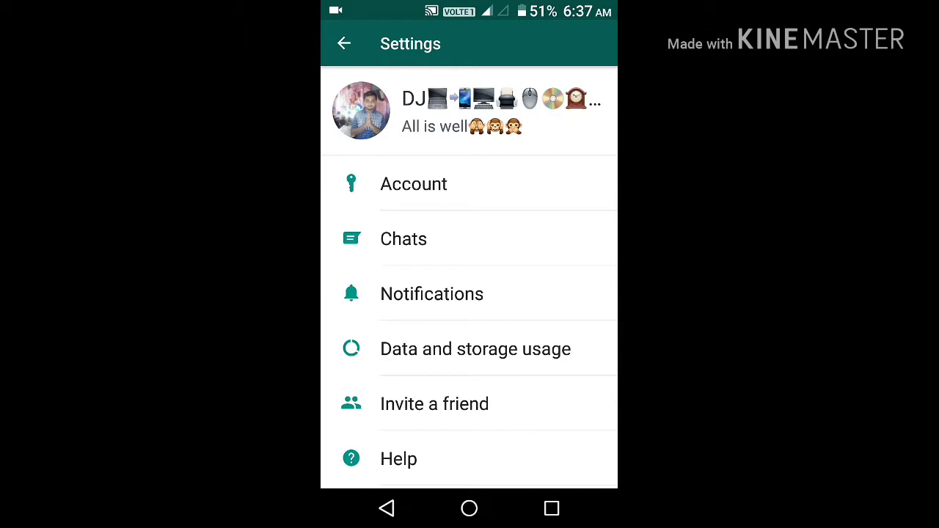
{"action": "left_click", "coordinate": [435, 404]}
Open Notifications and the message Notification tone list.
{"action": "left_click", "coordinate": [431, 293]}
{"action": "scroll", "coordinate": [469, 272], "scroll_direction": "down", "scroll_amount": 2}
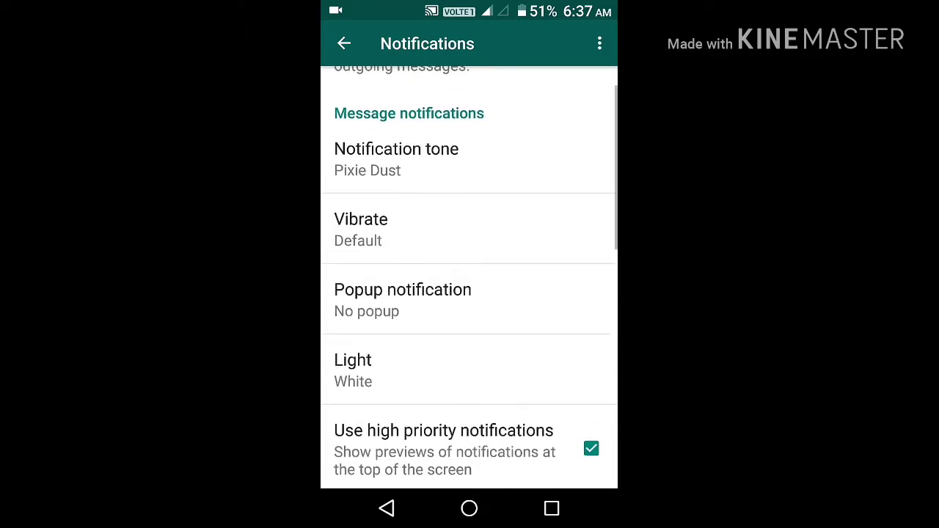
{"action": "scroll", "coordinate": [469, 271], "scroll_direction": "up", "scroll_amount": 2}
{"action": "scroll", "coordinate": [469, 276], "scroll_direction": "down", "scroll_amount": 2}
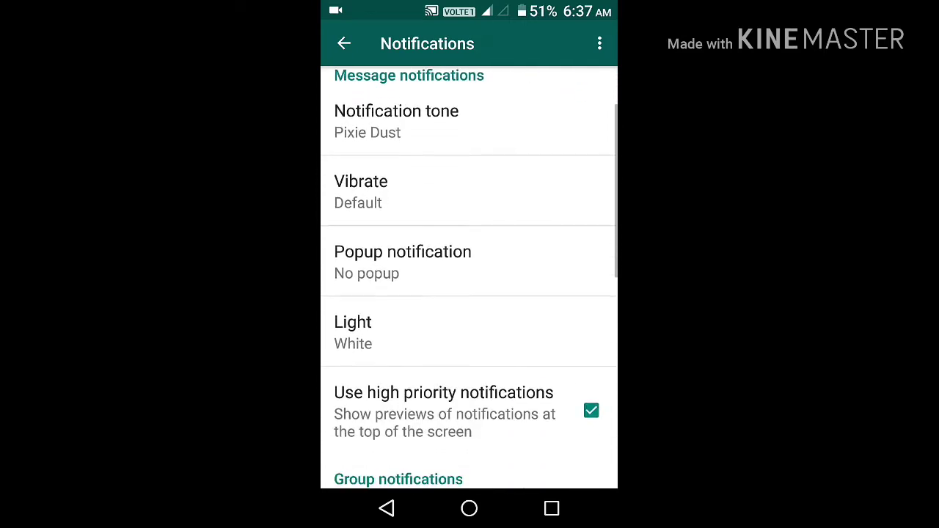
{"action": "left_click", "coordinate": [396, 119]}
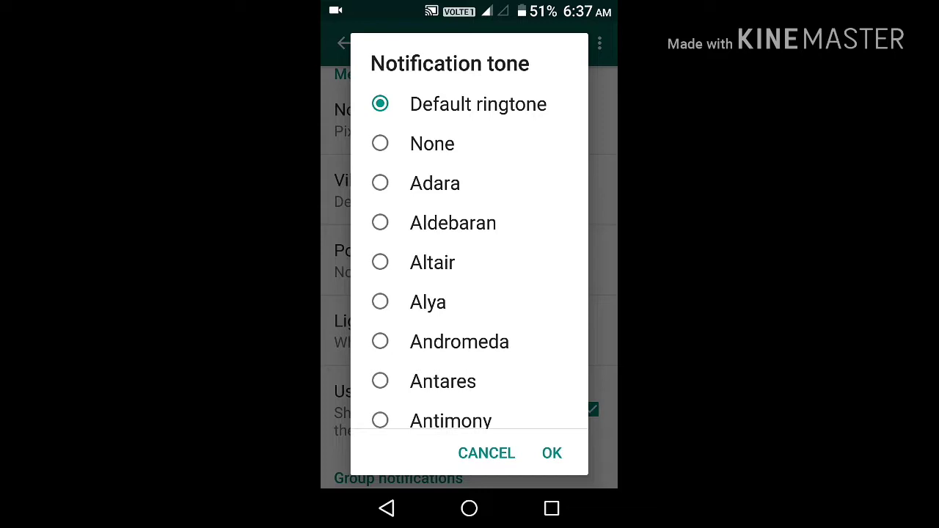
Preview the Aldebaran, Andromeda and Arcturus tones while turning up the notification volume.
{"action": "left_click", "coordinate": [452, 223]}
{"action": "key", "text": "XF86AudioRaiseVolume"}
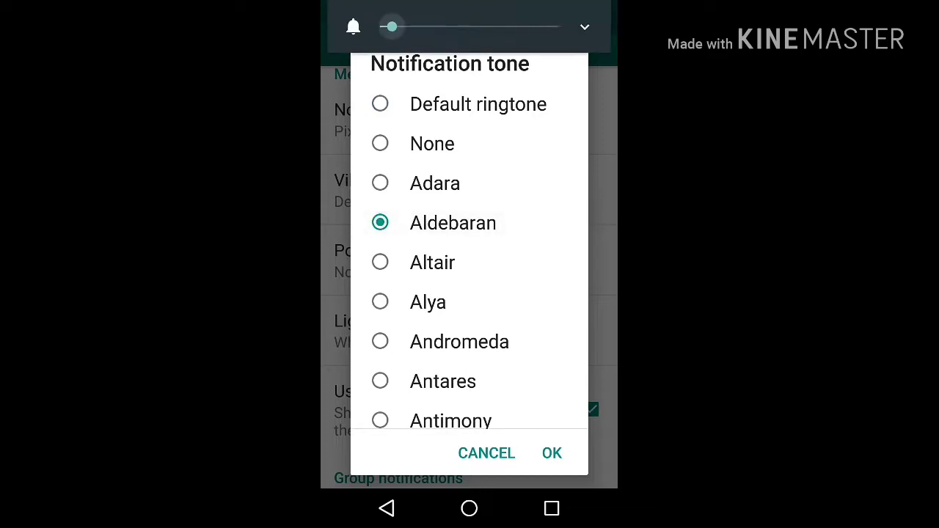
{"action": "left_click_drag", "start_coordinate": [401, 26], "coordinate": [546, 27]}
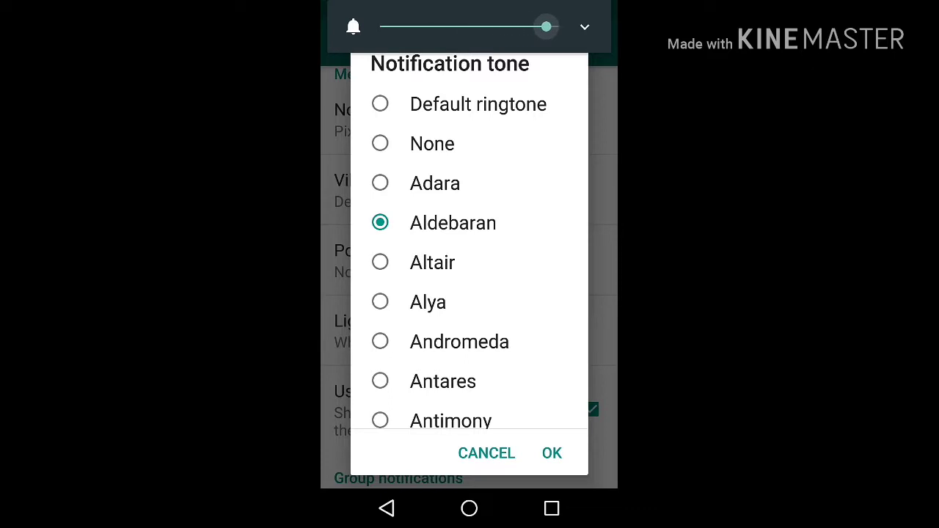
{"action": "left_click", "coordinate": [459, 342]}
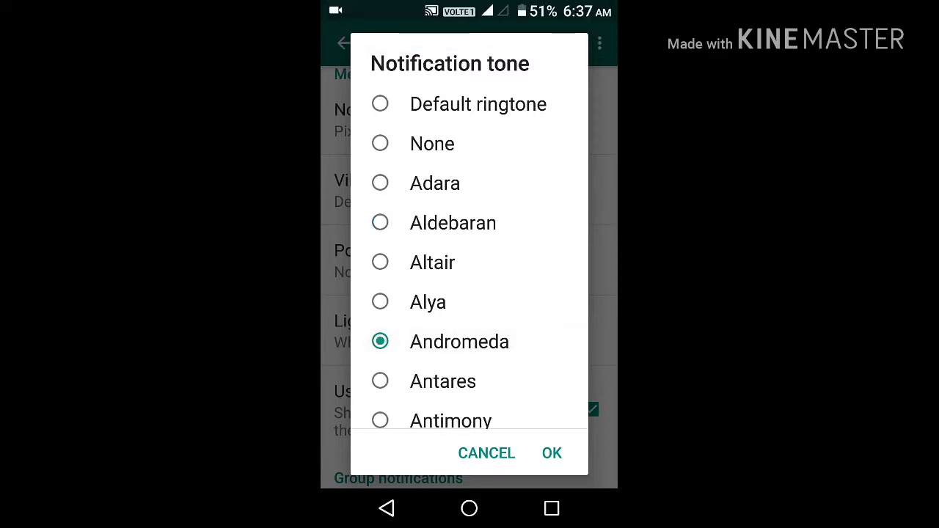
{"action": "scroll", "coordinate": [470, 257], "scroll_direction": "down", "scroll_amount": 3}
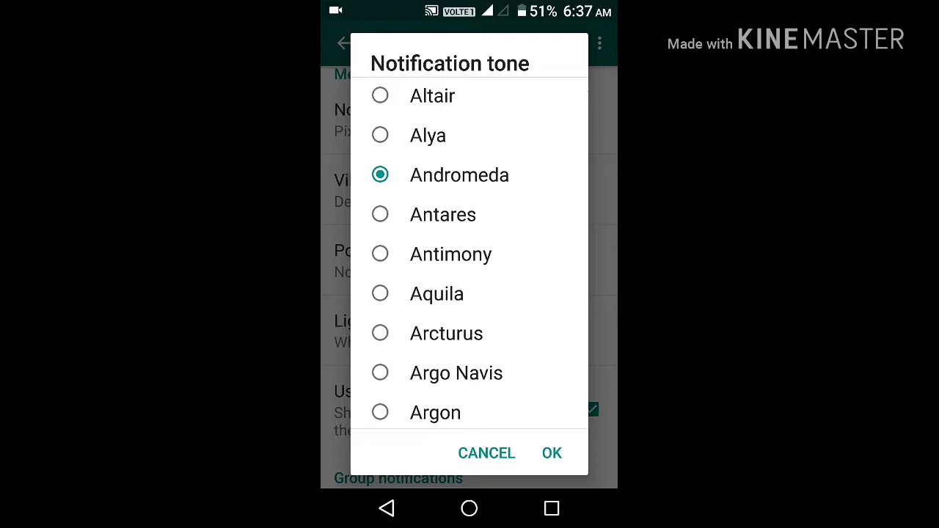
{"action": "key", "text": "XF86AudioRaiseVolume"}
{"action": "key", "text": "XF86AudioLowerVolume"}
{"action": "key", "text": "XF86AudioLowerVolume"}
{"action": "key", "text": "XF86AudioLowerVolume"}
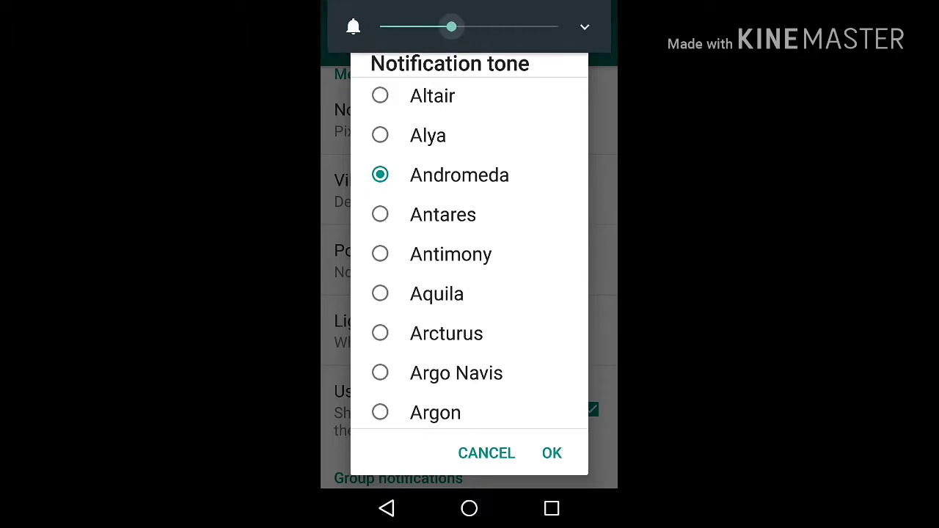
{"action": "left_click", "coordinate": [447, 333]}
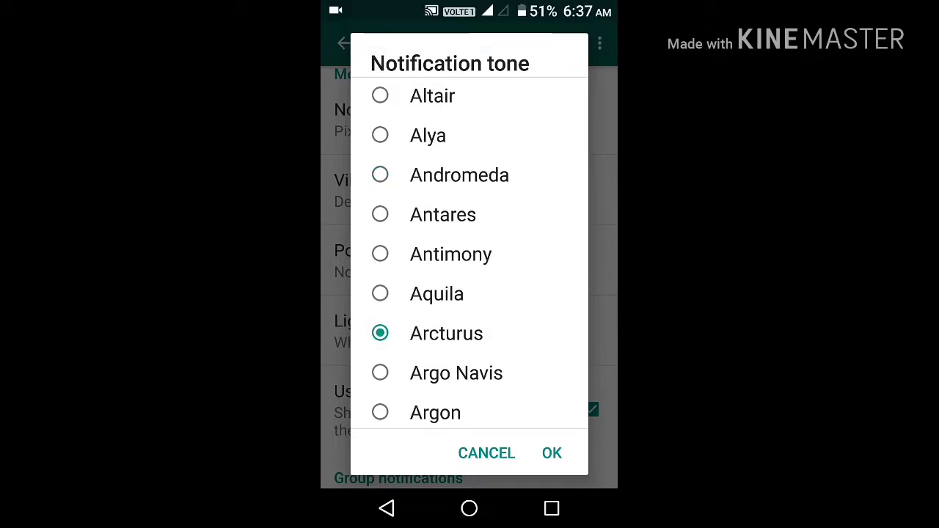
{"action": "left_click_drag", "start_coordinate": [469, 4], "coordinate": [470, 198]}
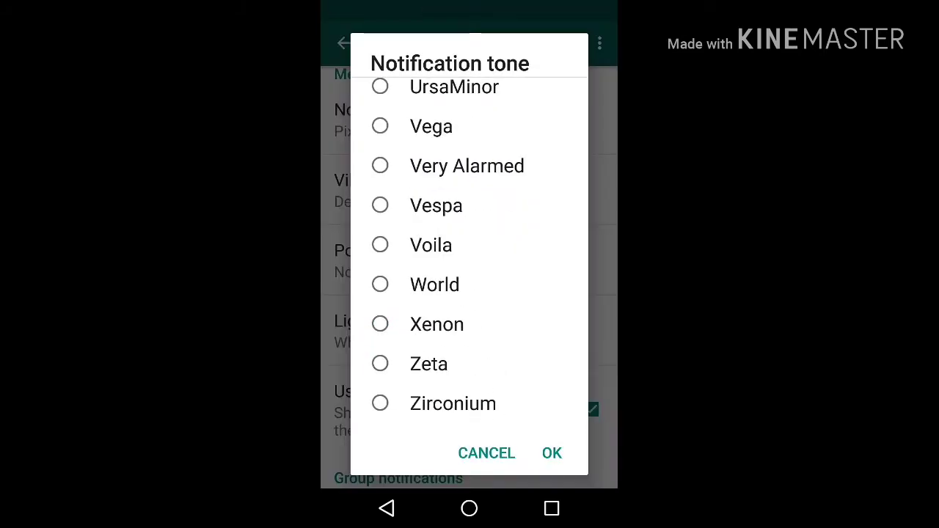
Reselect Default ringtone, then preview Adara and Aldebaran again.
{"action": "scroll", "coordinate": [470, 257], "scroll_direction": "up", "scroll_amount": 4}
{"action": "scroll", "coordinate": [470, 253], "scroll_direction": "down", "scroll_amount": 3}
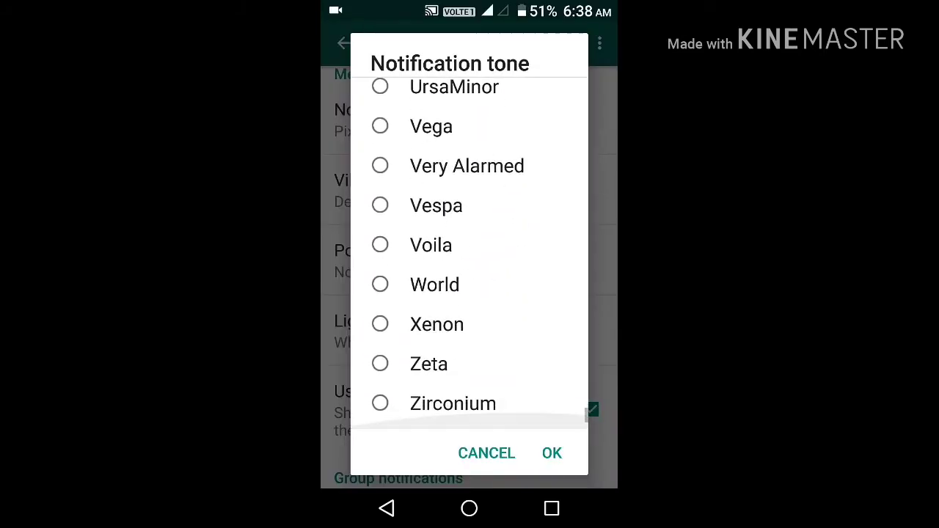
{"action": "scroll", "coordinate": [470, 253], "scroll_direction": "up", "scroll_amount": 15}
{"action": "scroll", "coordinate": [470, 253], "scroll_direction": "up", "scroll_amount": 10}
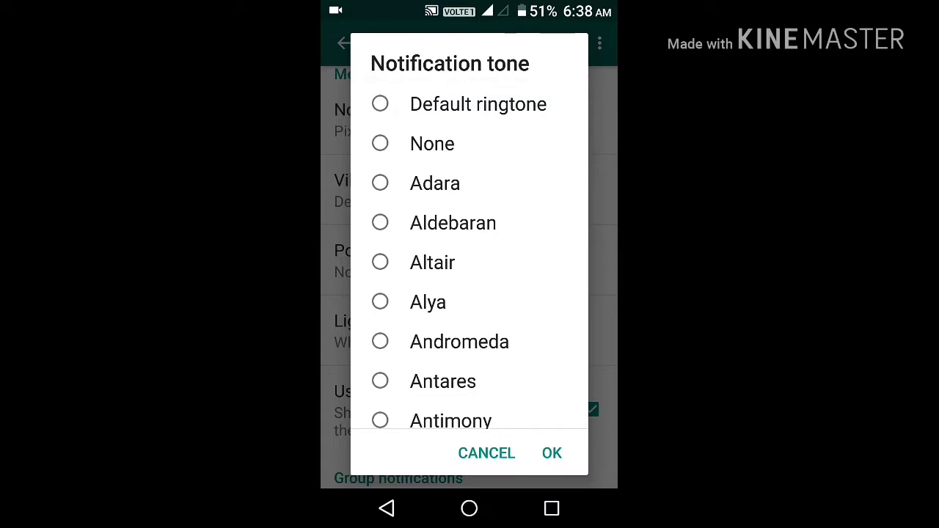
{"action": "left_click", "coordinate": [470, 104]}
{"action": "left_click", "coordinate": [469, 183]}
{"action": "left_click", "coordinate": [470, 222]}
{"action": "left_click_drag", "start_coordinate": [470, 4], "coordinate": [470, 191]}
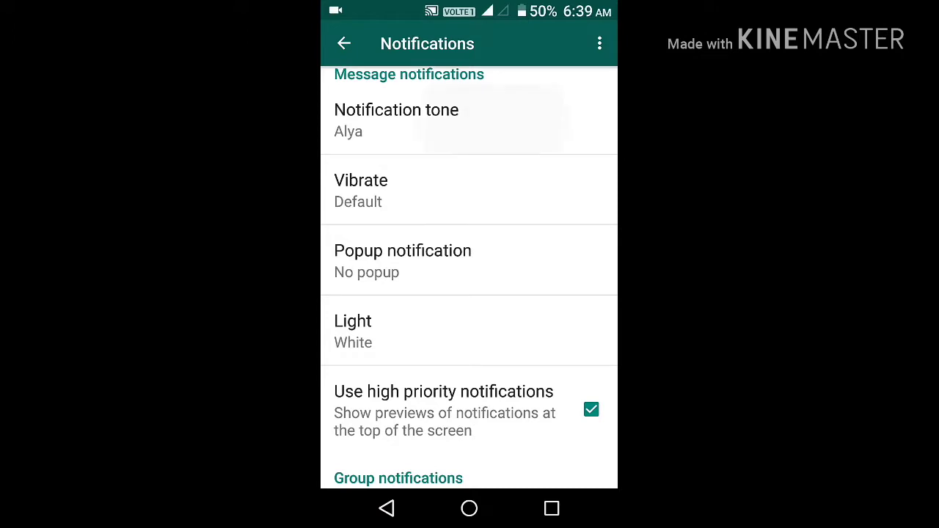
Keep Alya as the message tone and leave message vibration at Default after reviewing the choices.
{"action": "left_click", "coordinate": [396, 119]}
{"action": "left_click", "coordinate": [386, 509]}
{"action": "left_click", "coordinate": [361, 190]}
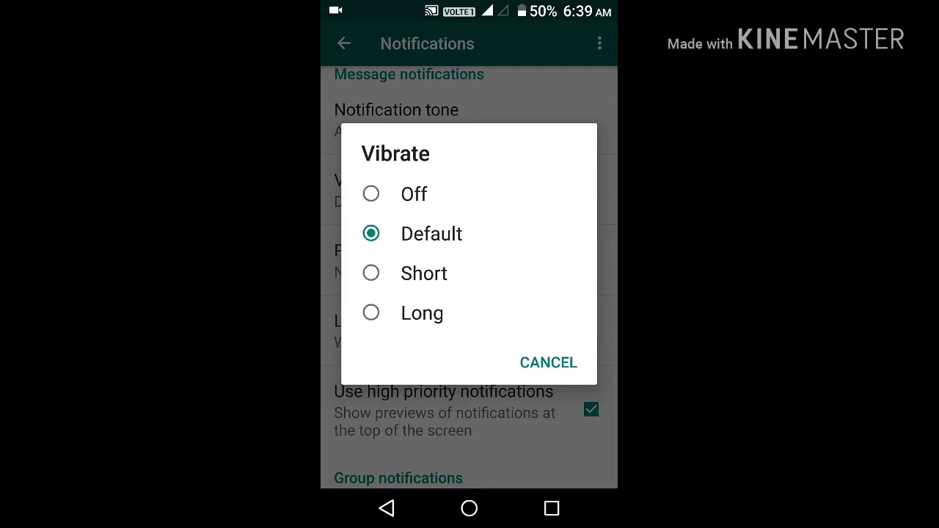
{"action": "left_click", "coordinate": [387, 509]}
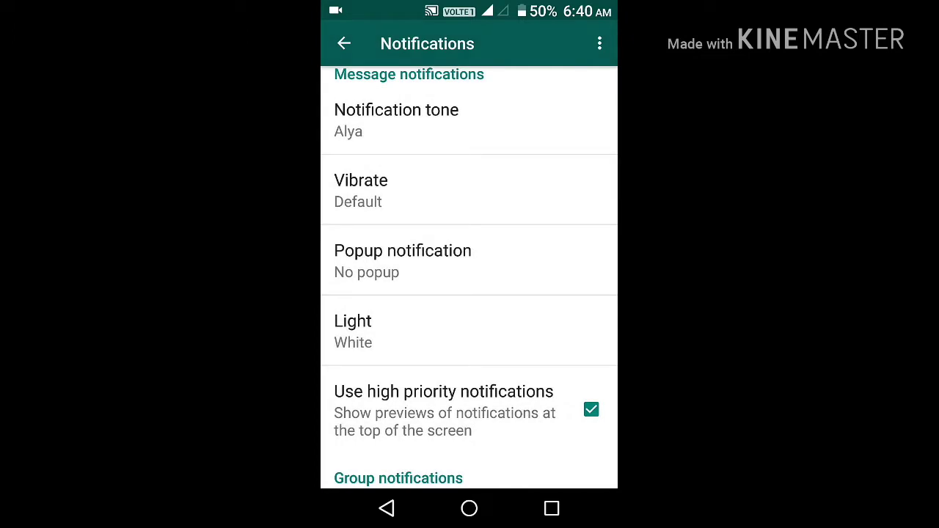
Leave message popups at No popup and switch the notification light from White to Blue.
{"action": "left_click", "coordinate": [403, 261]}
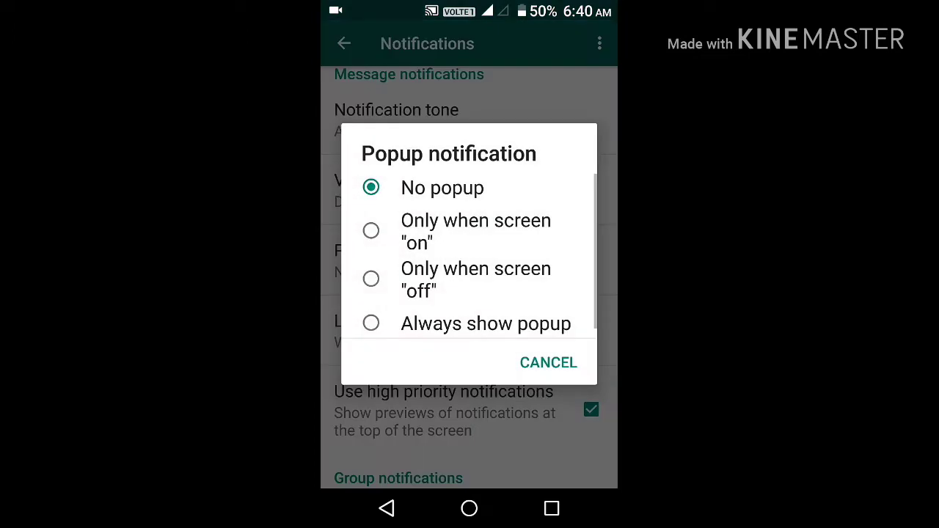
{"action": "left_click", "coordinate": [387, 509]}
{"action": "scroll", "coordinate": [469, 279], "scroll_direction": "down", "scroll_amount": 2}
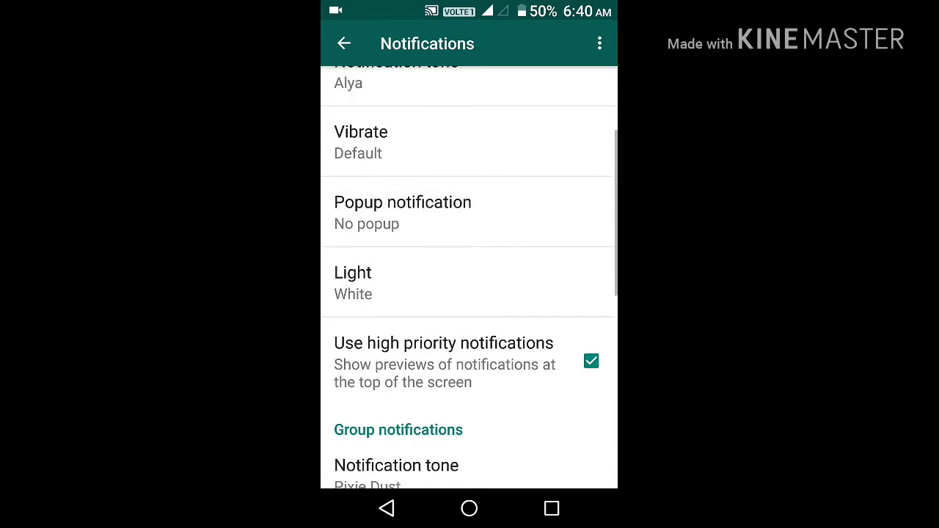
{"action": "left_click", "coordinate": [353, 249]}
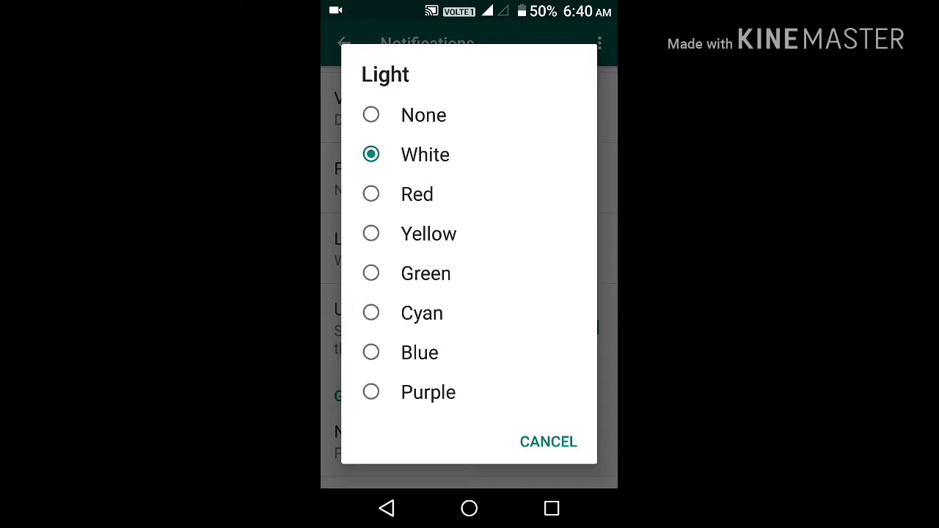
{"action": "left_click", "coordinate": [420, 353]}
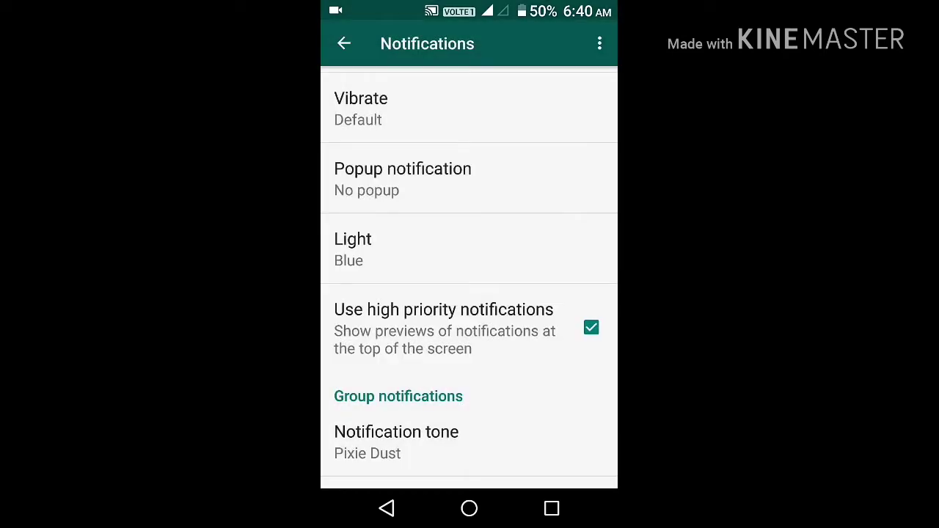
Audition None, Default and Adara, then confirm Argo Navis as the group notification tone.
{"action": "scroll", "coordinate": [469, 275], "scroll_direction": "down", "scroll_amount": 5}
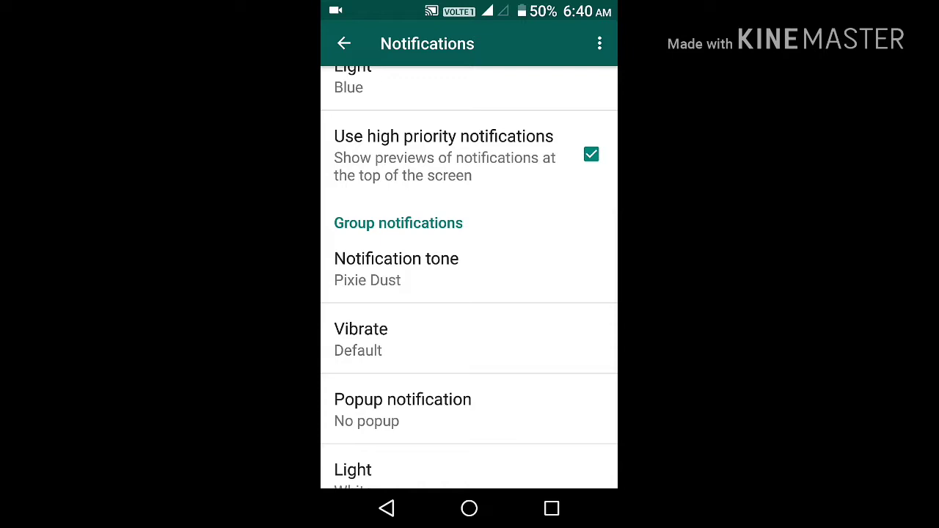
{"action": "scroll", "coordinate": [469, 278], "scroll_direction": "down", "scroll_amount": 3}
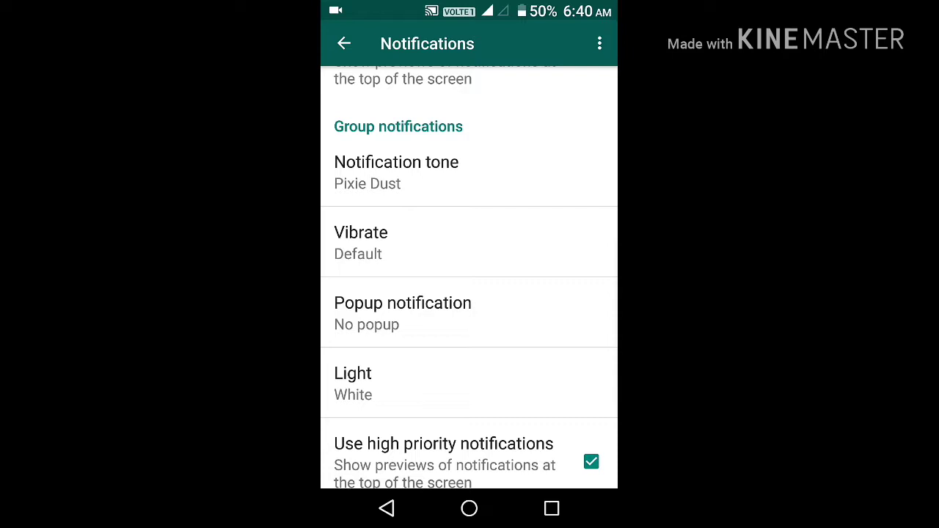
{"action": "left_click", "coordinate": [396, 172]}
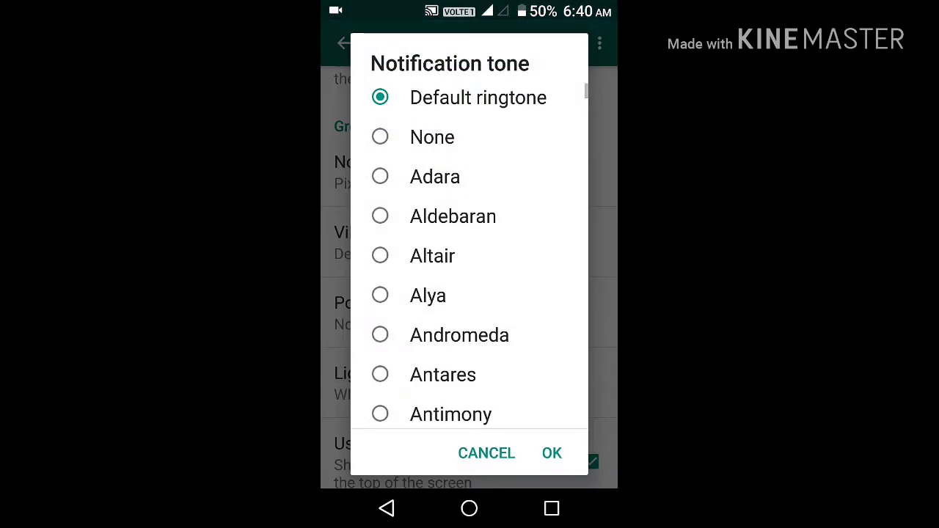
{"action": "left_click", "coordinate": [432, 138]}
{"action": "left_click", "coordinate": [455, 98]}
{"action": "left_click", "coordinate": [435, 177]}
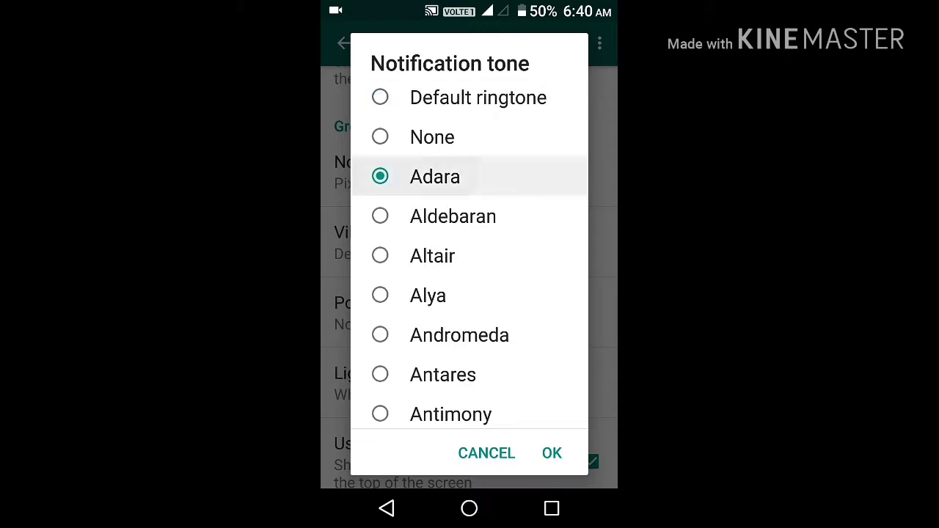
{"action": "left_click_drag", "start_coordinate": [469, 4], "coordinate": [470, 220]}
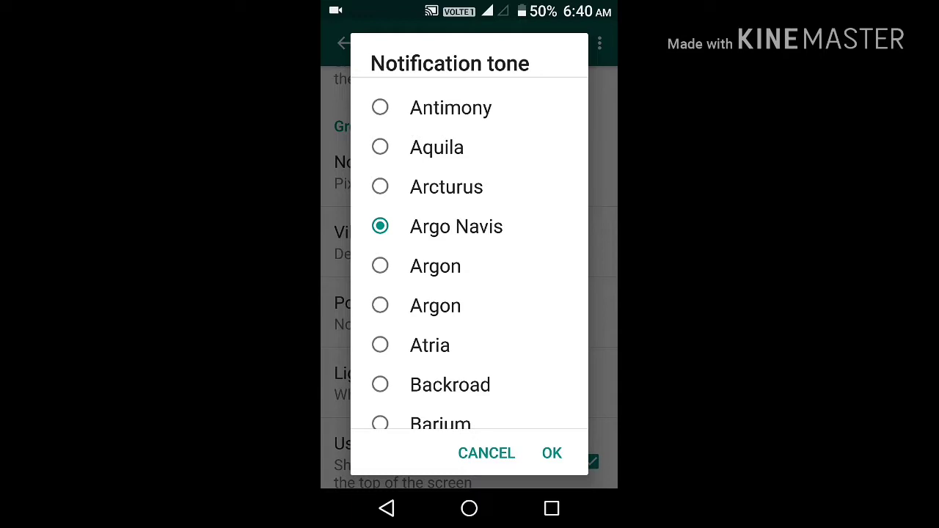
{"action": "left_click", "coordinate": [552, 453]}
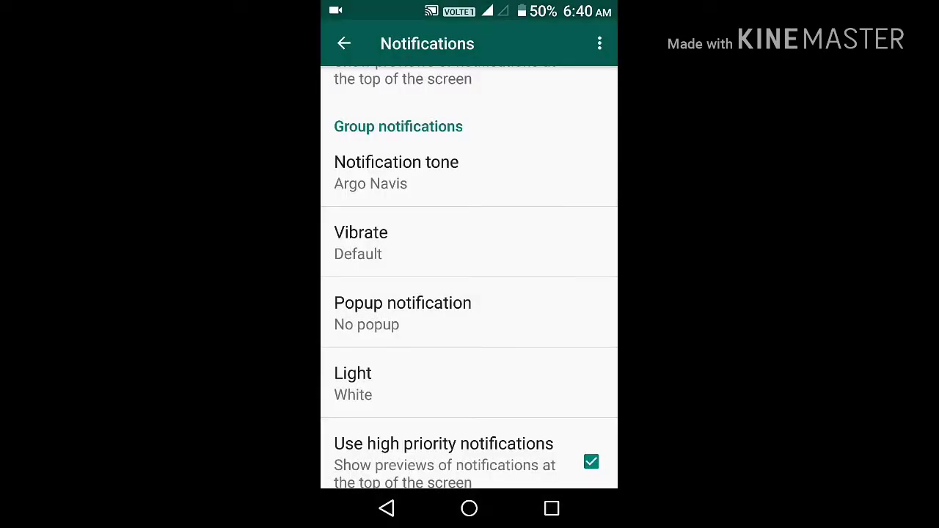
{"action": "scroll", "coordinate": [469, 279], "scroll_direction": "down", "scroll_amount": 3}
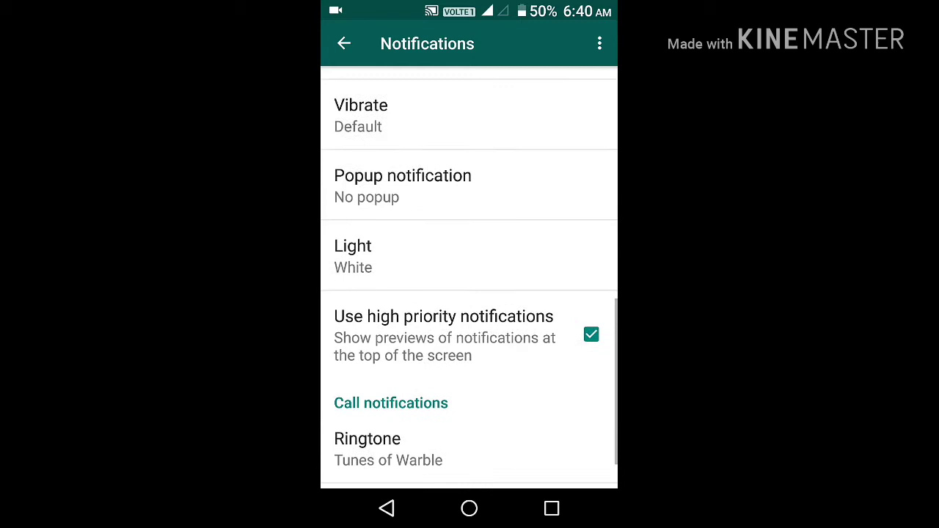
Try None for the call ringtone, then restore the default Tunes of Warble ringtone.
{"action": "scroll", "coordinate": [470, 279], "scroll_direction": "up", "scroll_amount": 3}
{"action": "scroll", "coordinate": [470, 279], "scroll_direction": "down", "scroll_amount": 4}
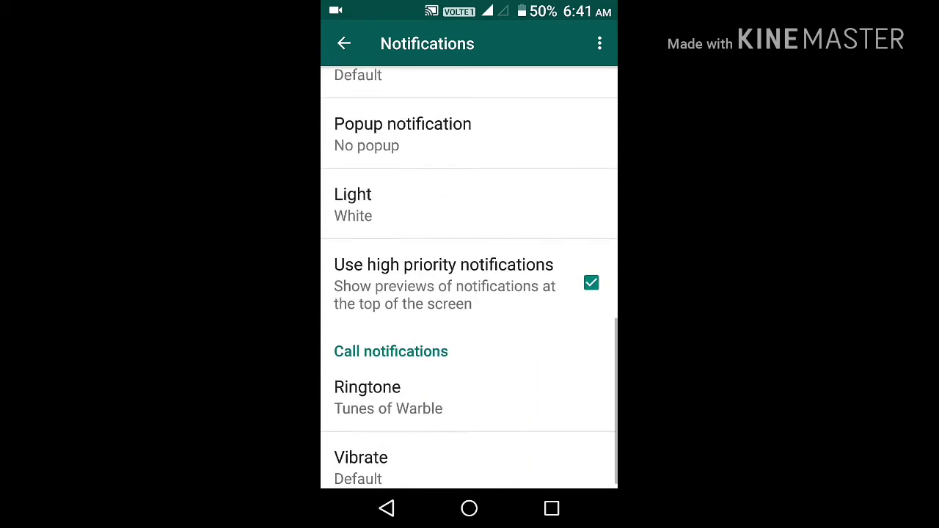
{"action": "scroll", "coordinate": [470, 278], "scroll_direction": "down", "scroll_amount": 1}
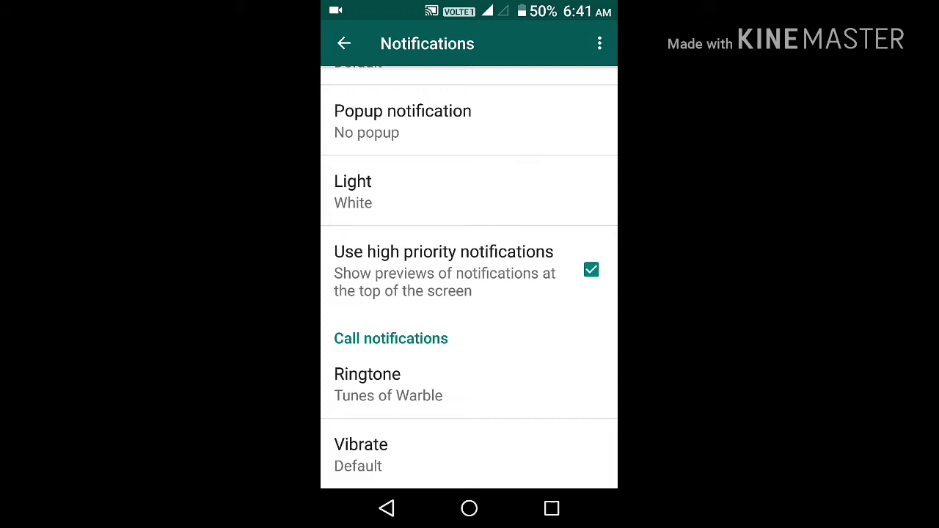
{"action": "left_click", "coordinate": [487, 384]}
{"action": "left_click", "coordinate": [432, 137]}
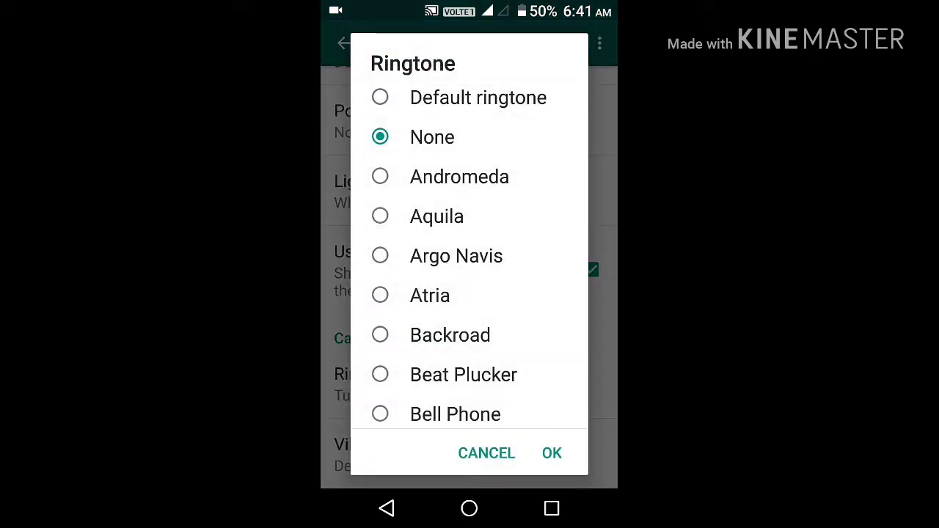
{"action": "left_click", "coordinate": [478, 97]}
{"action": "left_click", "coordinate": [387, 508]}
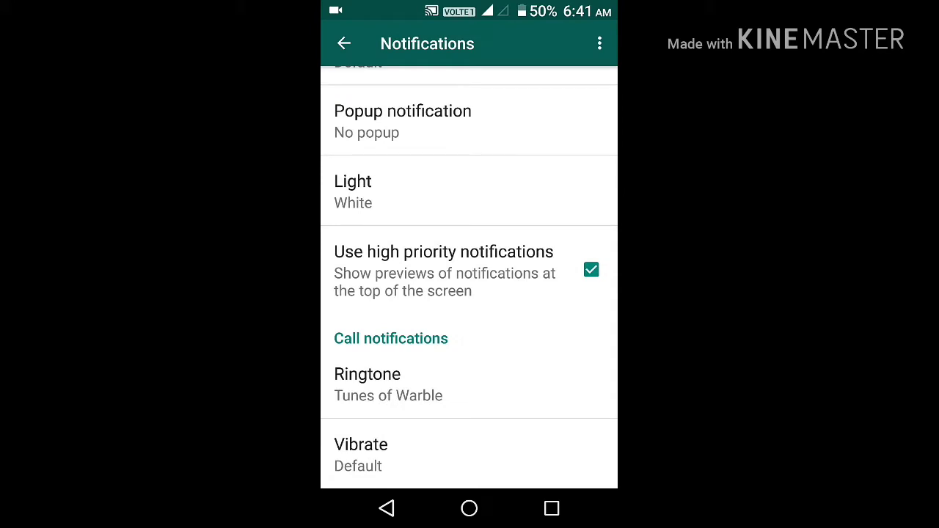
Turn call vibration Off and return to the main Settings list.
{"action": "left_click", "coordinate": [434, 448]}
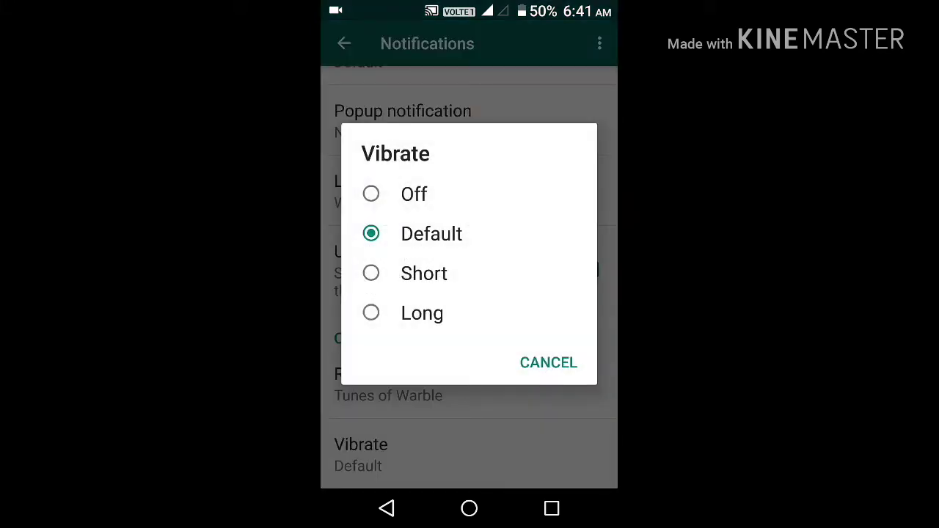
{"action": "left_click", "coordinate": [371, 194]}
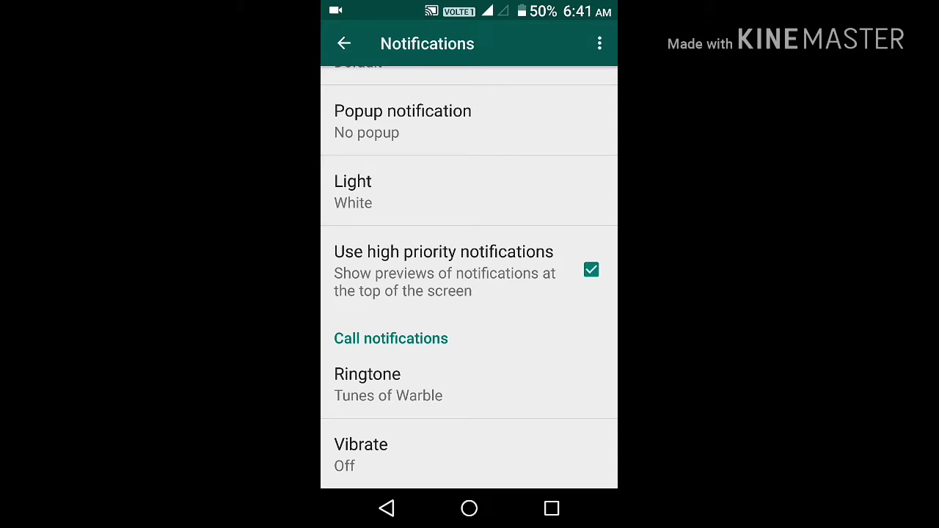
{"action": "left_click", "coordinate": [387, 508]}
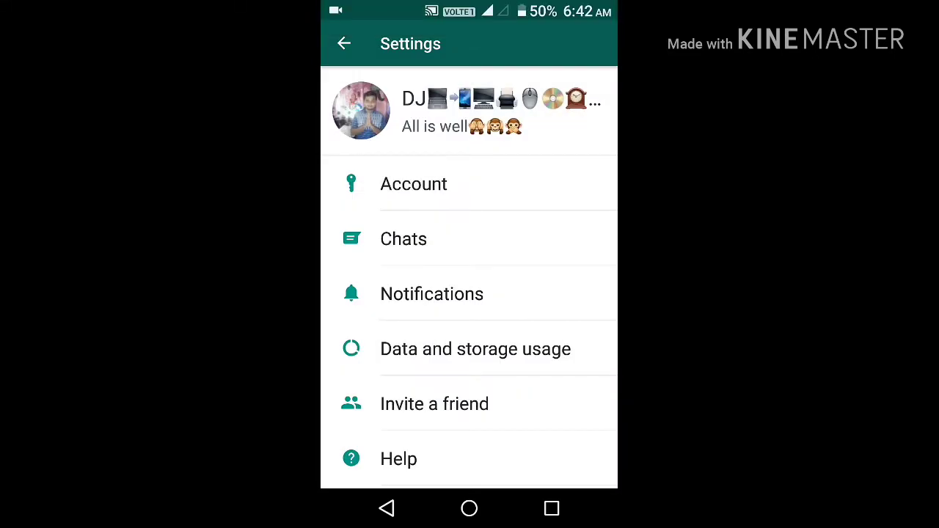
Open Data and storage usage and scroll through its options.
{"action": "left_click", "coordinate": [476, 349]}
{"action": "scroll", "coordinate": [469, 277], "scroll_direction": "down", "scroll_amount": 3}
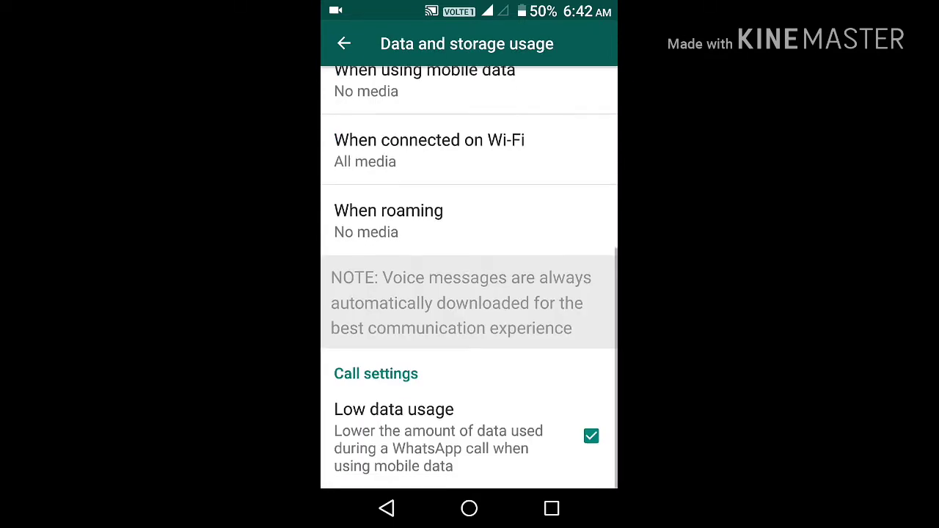
{"action": "scroll", "coordinate": [469, 277], "scroll_direction": "up", "scroll_amount": 3}
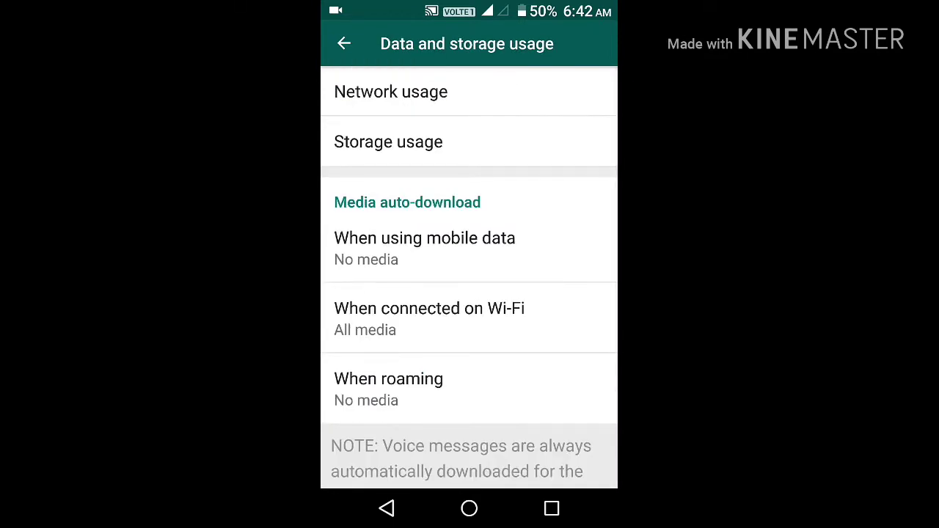
Review the Network usage totals for messages, media and calls, then go back.
{"action": "left_click", "coordinate": [391, 92]}
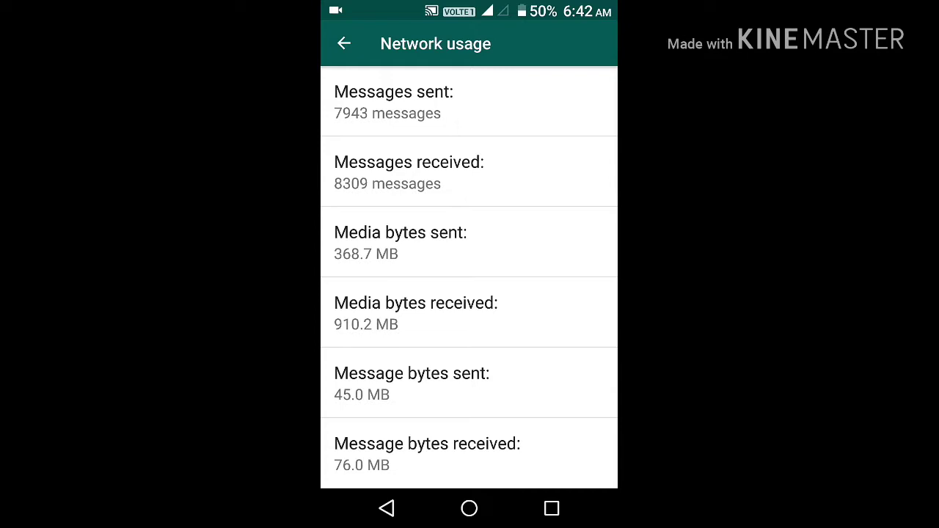
{"action": "scroll", "coordinate": [469, 274], "scroll_direction": "down", "scroll_amount": 3}
{"action": "scroll", "coordinate": [469, 275], "scroll_direction": "down", "scroll_amount": 8}
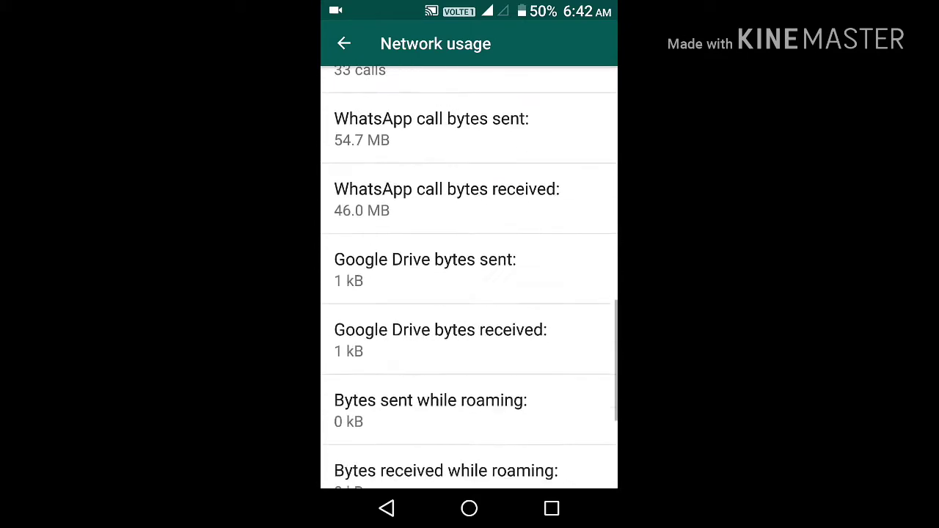
{"action": "scroll", "coordinate": [469, 278], "scroll_direction": "down", "scroll_amount": 5}
{"action": "scroll", "coordinate": [469, 278], "scroll_direction": "down", "scroll_amount": 2}
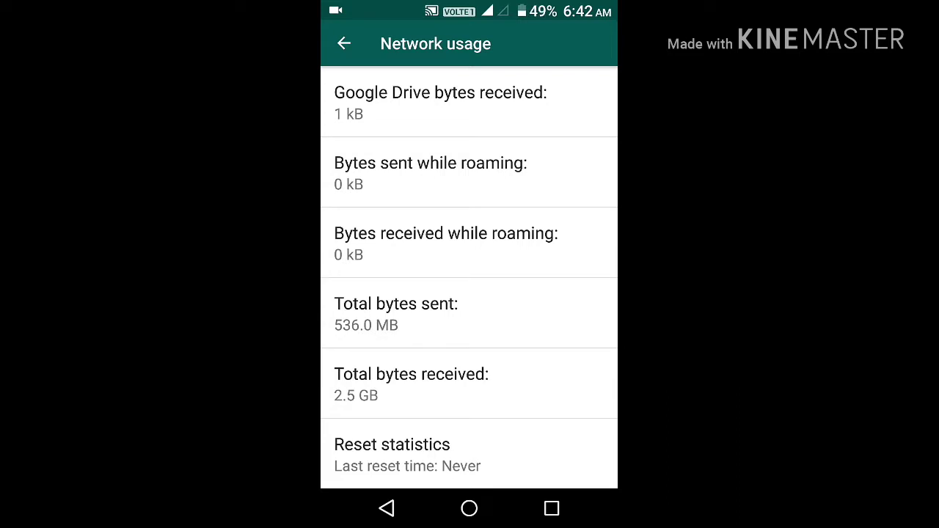
{"action": "scroll", "coordinate": [469, 279], "scroll_direction": "down", "scroll_amount": 2}
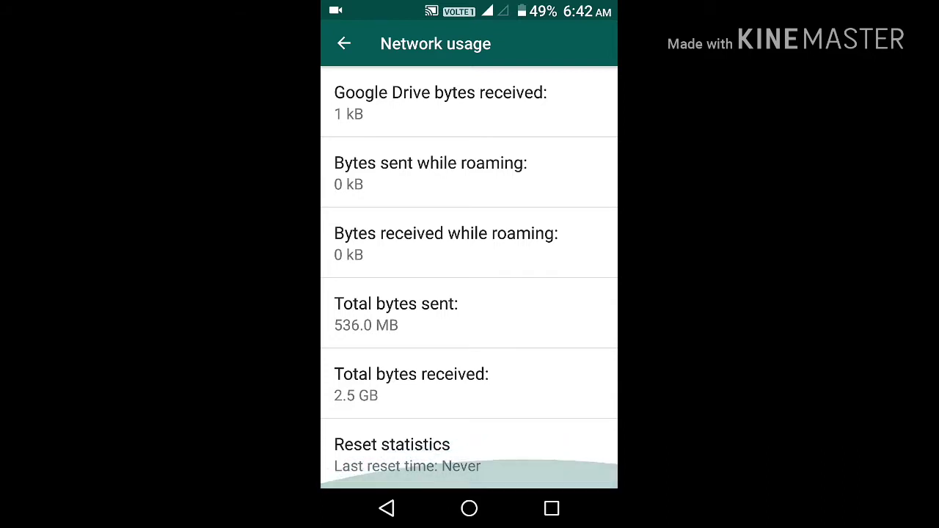
{"action": "scroll", "coordinate": [469, 279], "scroll_direction": "up", "scroll_amount": 10}
{"action": "scroll", "coordinate": [469, 279], "scroll_direction": "down", "scroll_amount": 5}
{"action": "scroll", "coordinate": [469, 279], "scroll_direction": "down", "scroll_amount": 2}
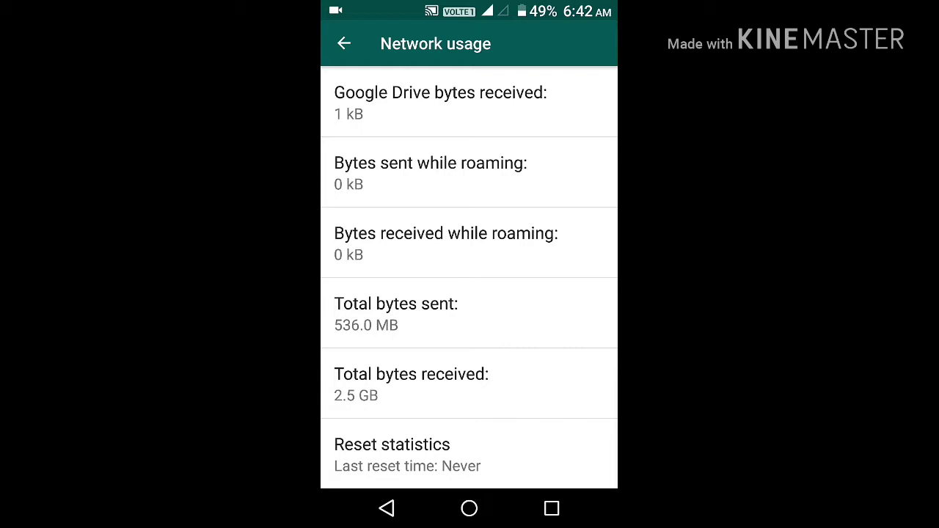
{"action": "scroll", "coordinate": [469, 278], "scroll_direction": "up", "scroll_amount": 10}
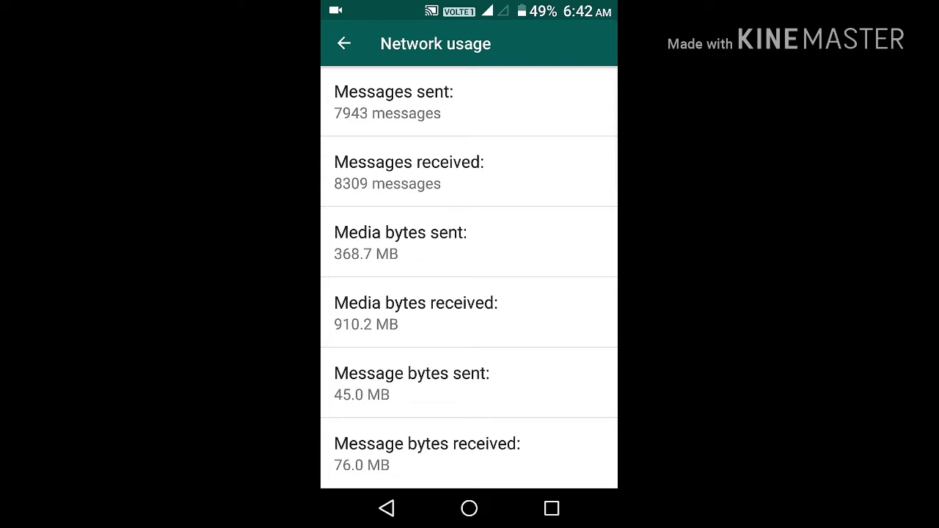
{"action": "left_click", "coordinate": [387, 508]}
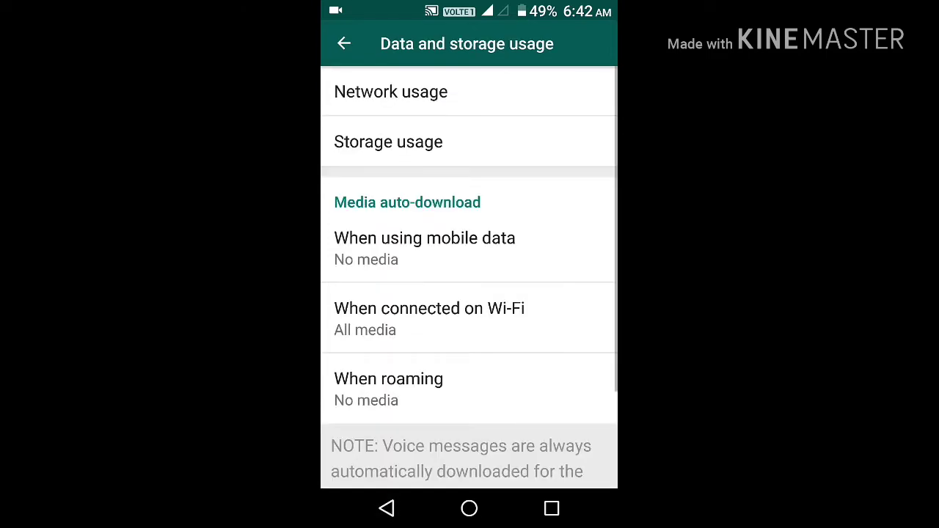
{"action": "left_click", "coordinate": [524, 140]}
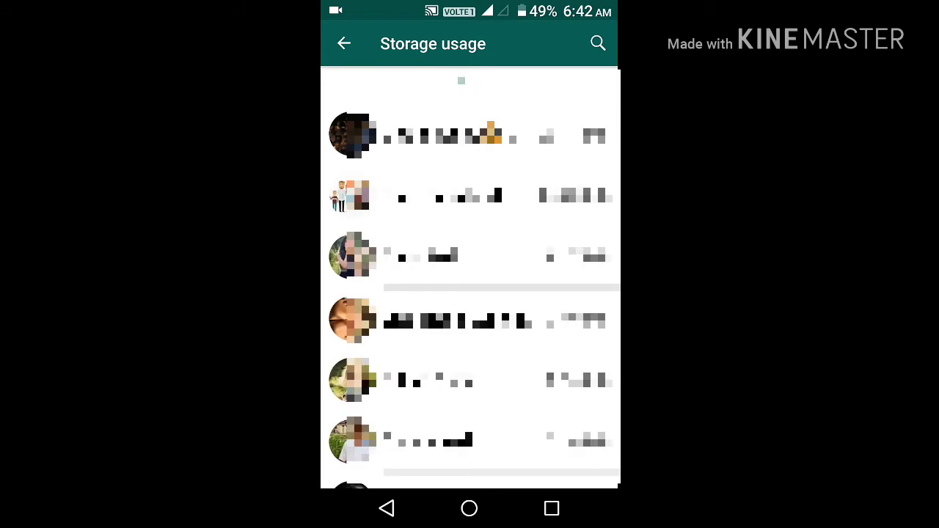
{"action": "mouse_move", "coordinate": [470, 3]}
{"action": "left_mouse_down"}
{"action": "mouse_move", "coordinate": [470, 206]}
{"action": "mouse_move", "coordinate": [470, 14]}
{"action": "left_mouse_up"}
{"action": "scroll", "coordinate": [470, 279], "scroll_direction": "down", "scroll_amount": 3}
{"action": "scroll", "coordinate": [470, 279], "scroll_direction": "up", "scroll_amount": 3}
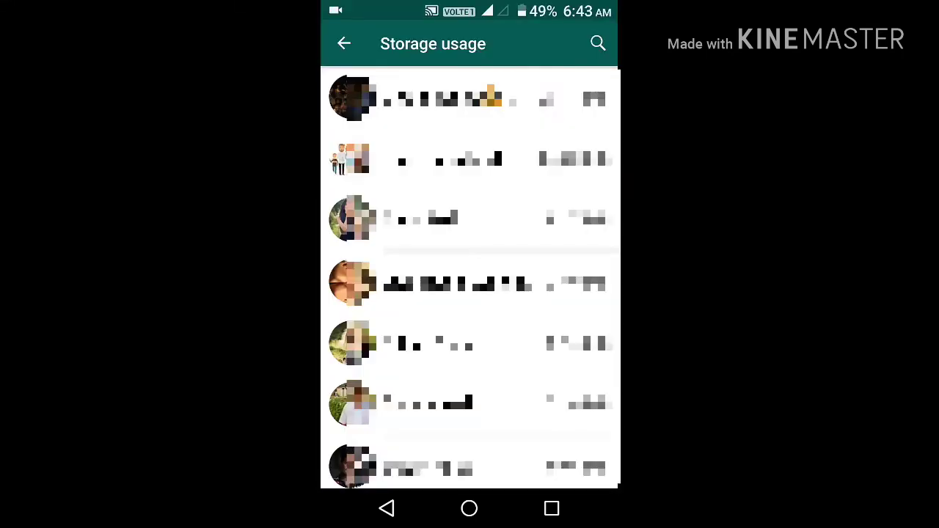
{"action": "left_click", "coordinate": [441, 99]}
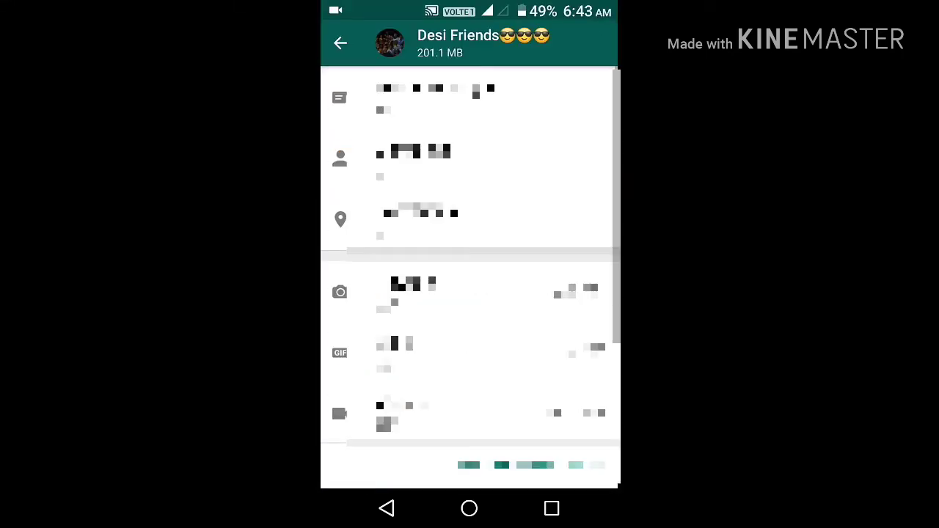
{"action": "scroll", "coordinate": [469, 278], "scroll_direction": "down", "scroll_amount": 3}
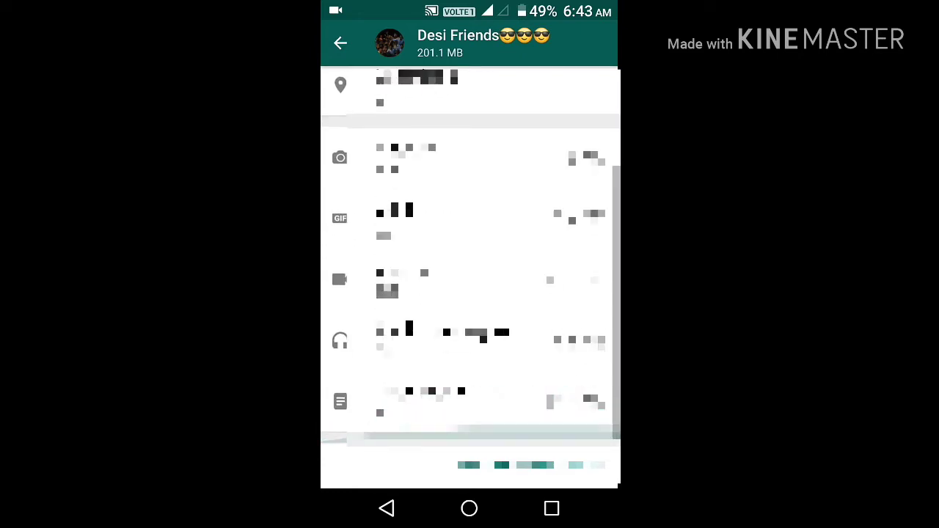
{"action": "scroll", "coordinate": [470, 279], "scroll_direction": "up", "scroll_amount": 3}
{"action": "scroll", "coordinate": [469, 279], "scroll_direction": "down", "scroll_amount": 3}
{"action": "scroll", "coordinate": [470, 279], "scroll_direction": "up", "scroll_amount": 3}
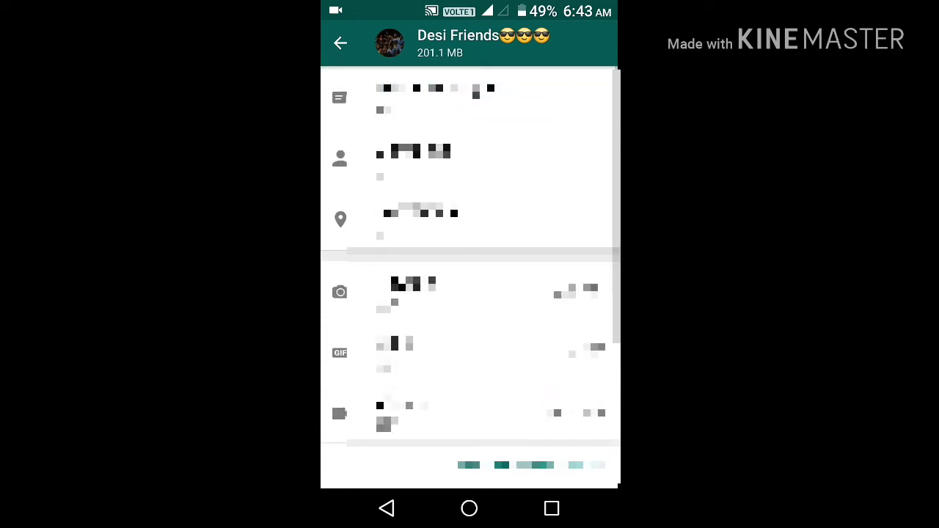
{"action": "left_click", "coordinate": [532, 466]}
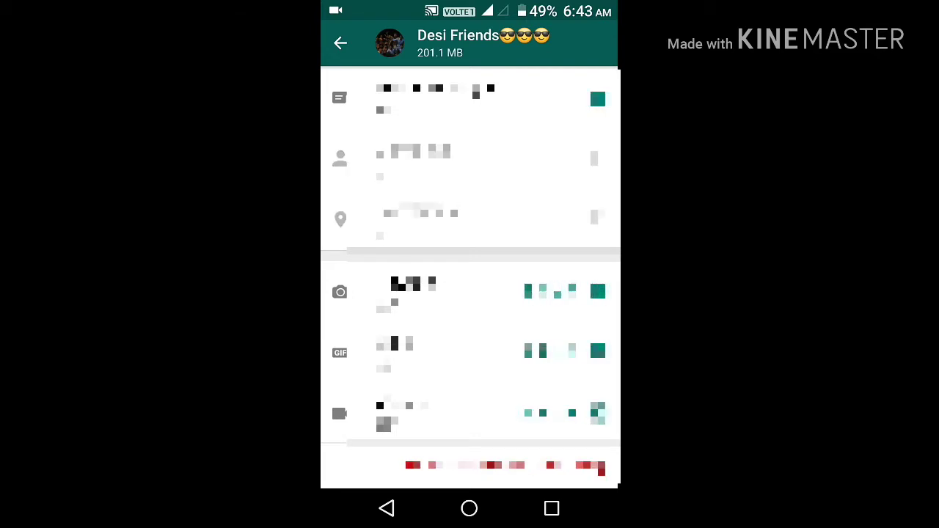
{"action": "left_click", "coordinate": [386, 508]}
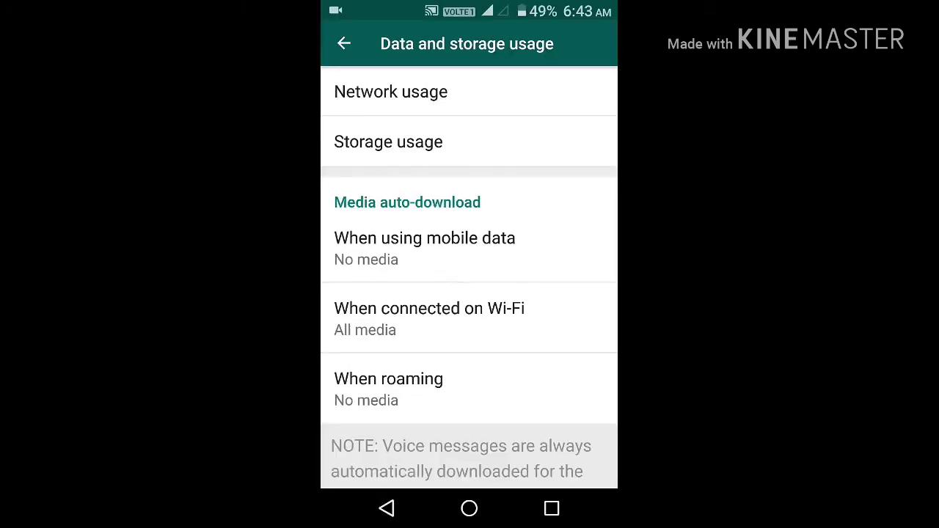
Glance at the notification shade, then preview and dismiss the Invite a friend share options.
{"action": "left_click_drag", "start_coordinate": [470, 4], "coordinate": [470, 205]}
{"action": "left_click", "coordinate": [386, 508]}
{"action": "left_click", "coordinate": [387, 508]}
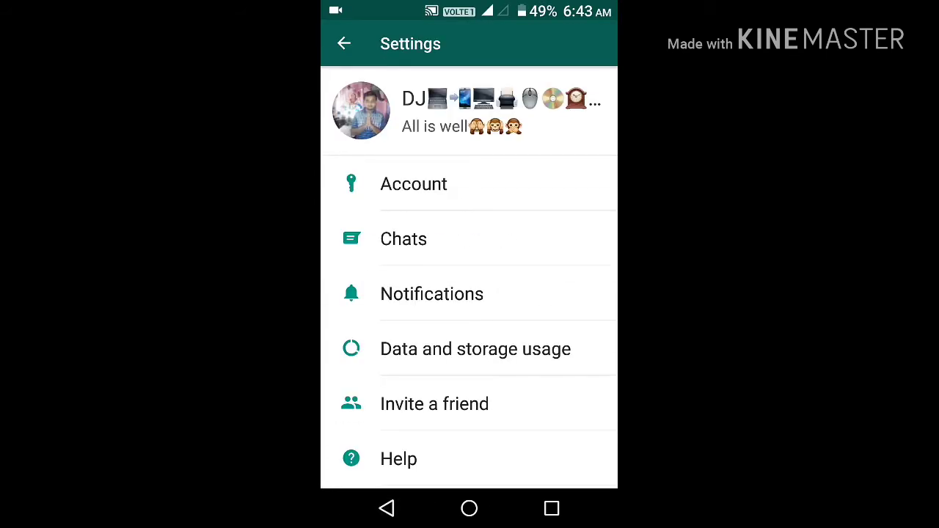
{"action": "left_click_drag", "start_coordinate": [469, 3], "coordinate": [470, 220]}
{"action": "left_click", "coordinate": [387, 509]}
{"action": "left_click", "coordinate": [500, 404]}
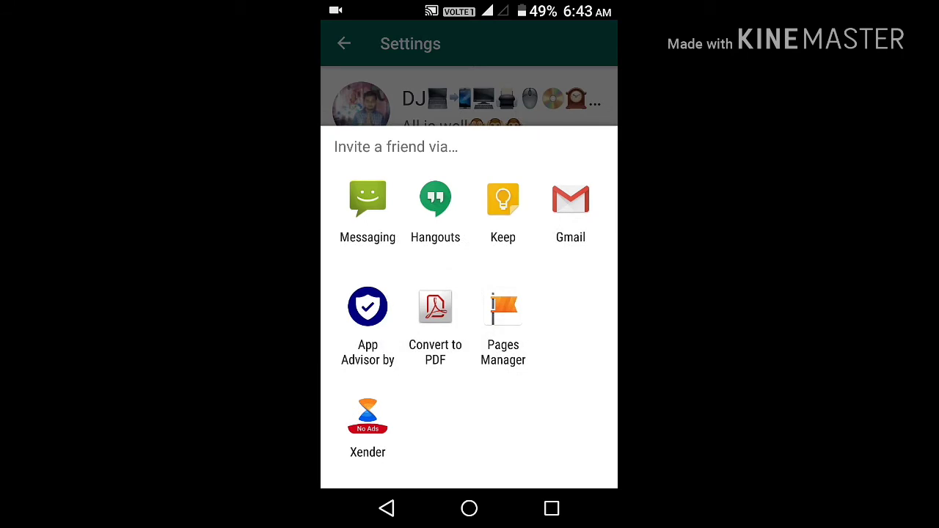
{"action": "key", "text": "Escape"}
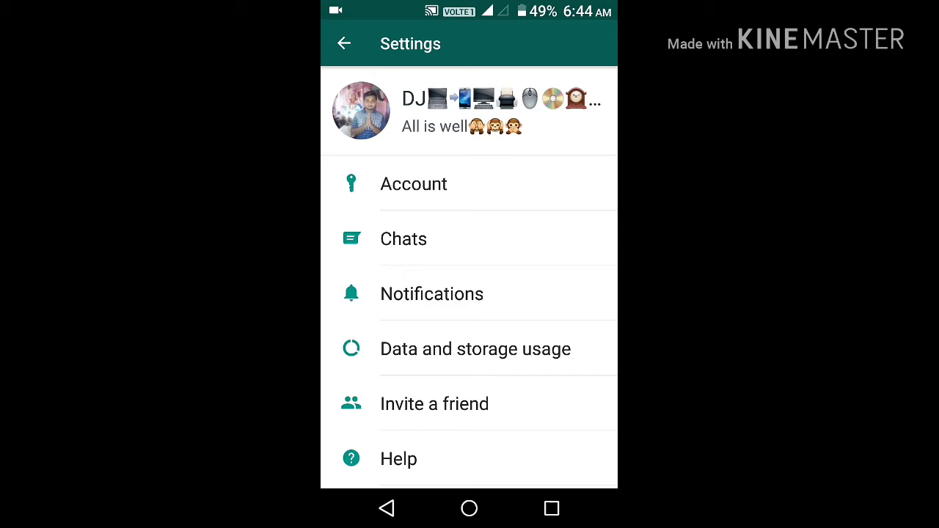
{"action": "left_click", "coordinate": [470, 458]}
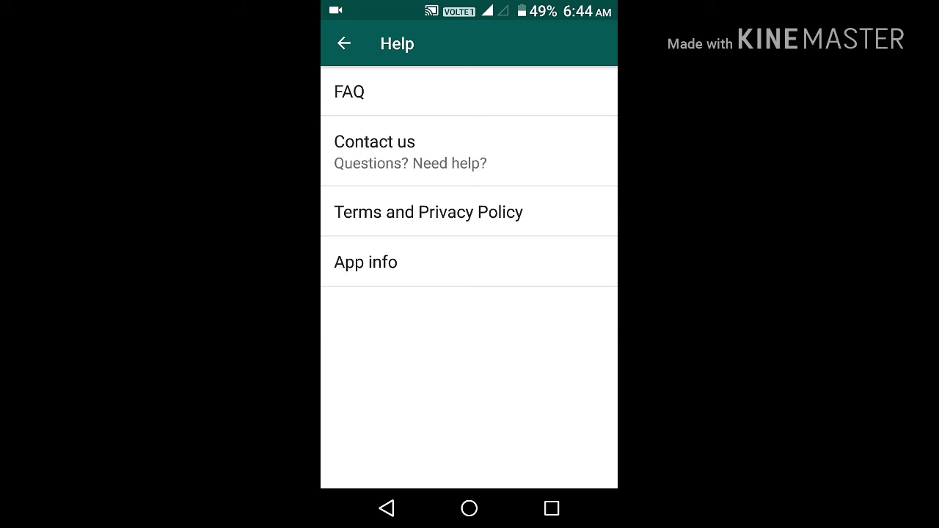
{"action": "left_click", "coordinate": [387, 509]}
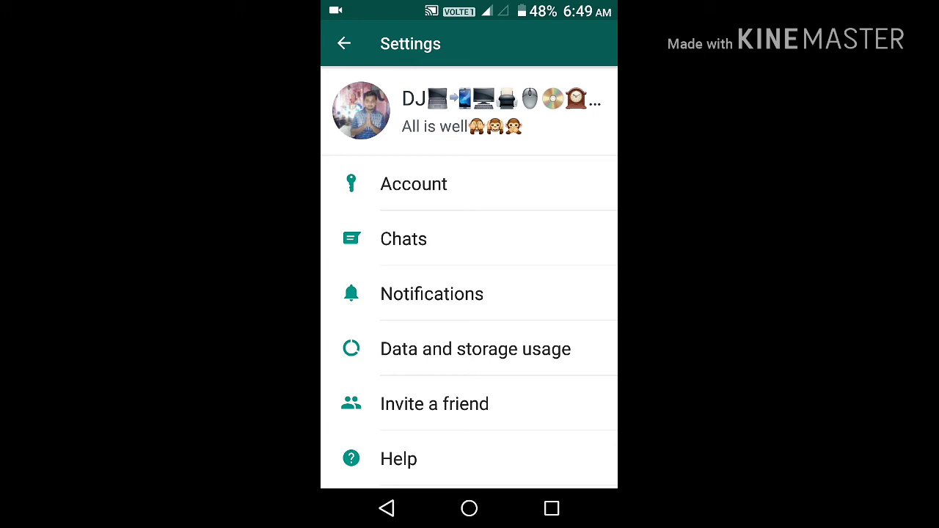
Swipe the Android notification shade down over WhatsApp's Settings list.
{"action": "left_click_drag", "start_coordinate": [470, 4], "coordinate": [470, 198]}
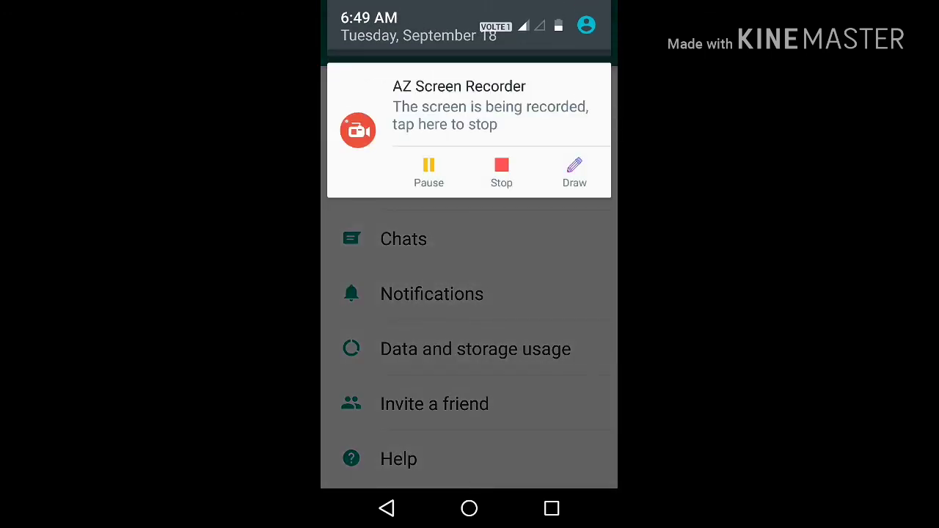